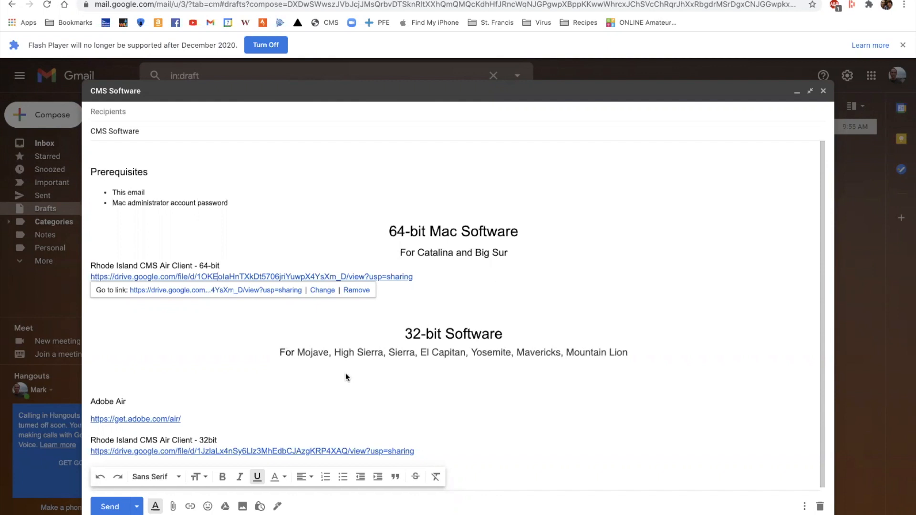
Check which macOS version this Mac runs in its system overview, and close the overview.
left_click(297, 353)
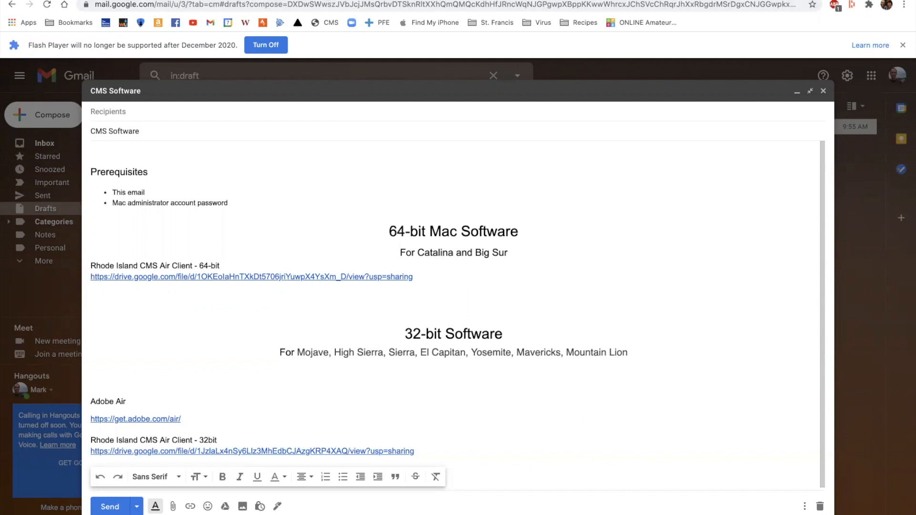
left_click(328, 0)
left_click(328, 0)
left_click(328, 0)
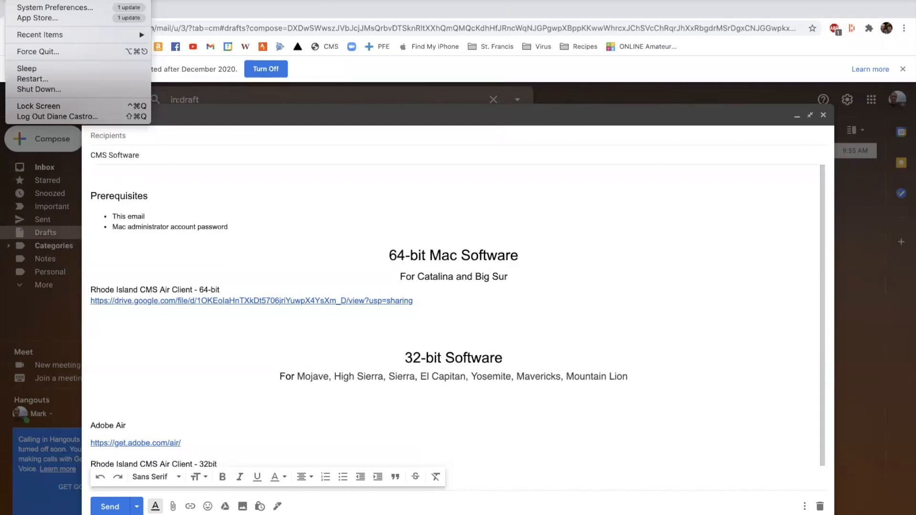
left_click(41, 0)
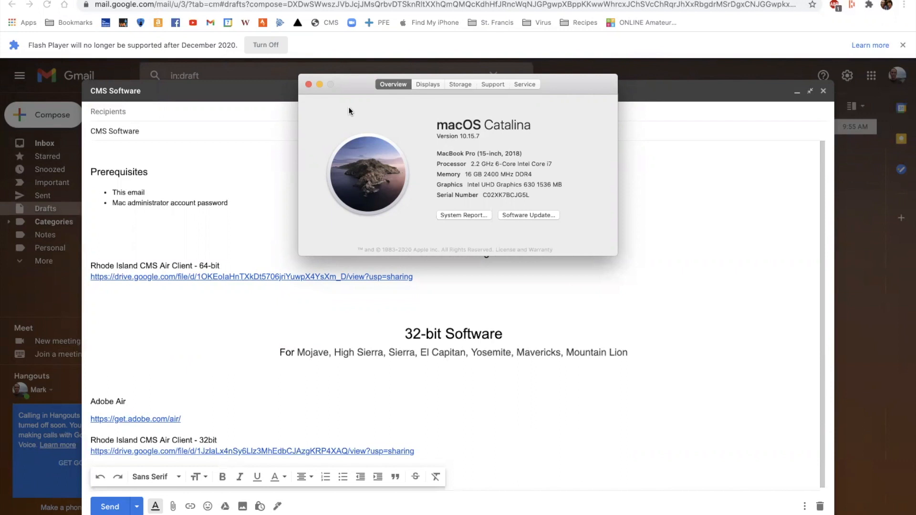
left_click(309, 85)
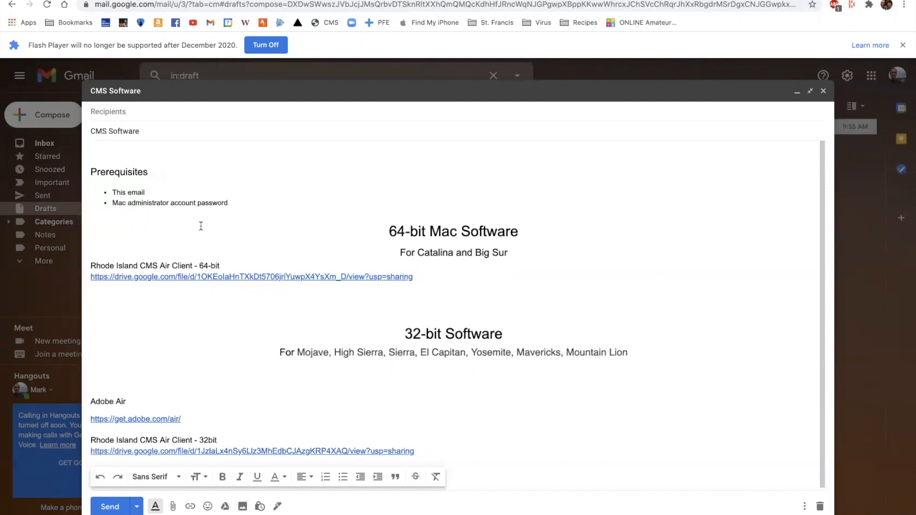
Follow the 64-bit Rhode Island CMS Air Client link in the email and download RhodeIslandCMS.zip without a virus scan.
left_click(233, 202)
left_click(198, 277)
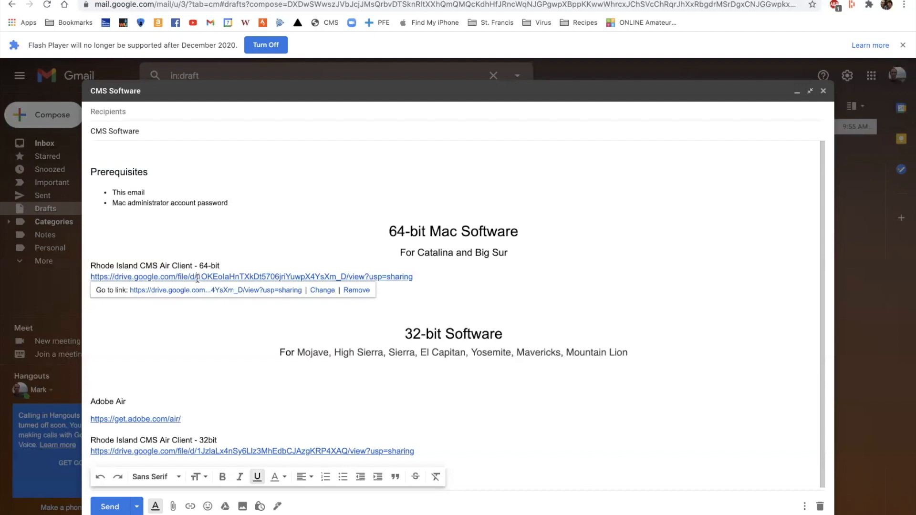
left_click(170, 290)
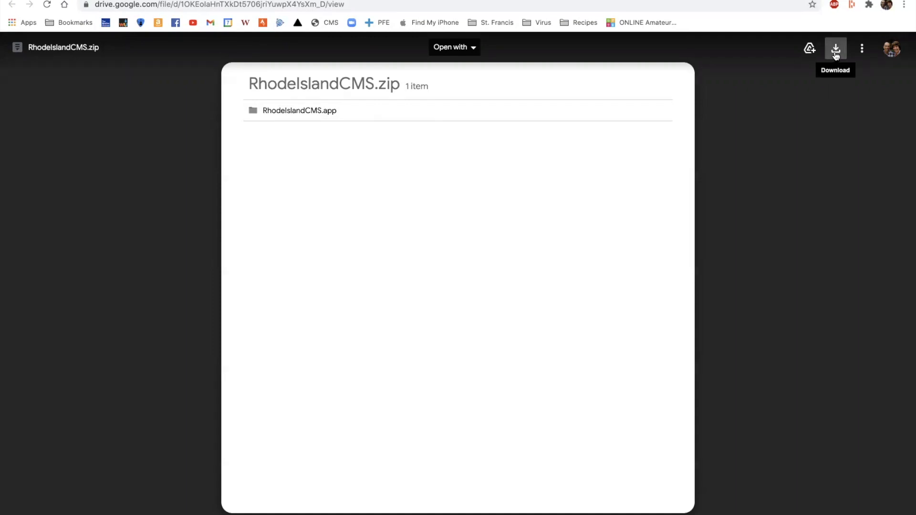
left_click(835, 53)
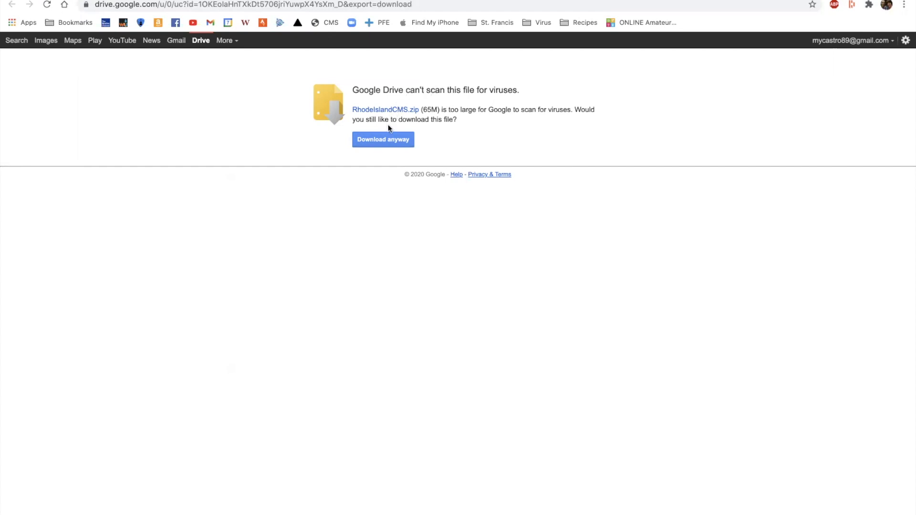
left_click(384, 144)
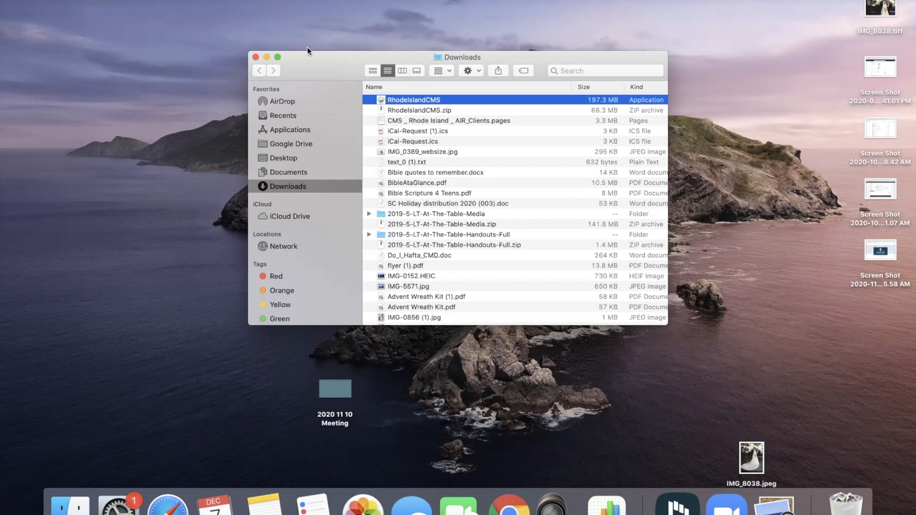
Copy the RhodeIslandCMS application from the Downloads folder and paste it into the Applications folder.
left_click(92, 1)
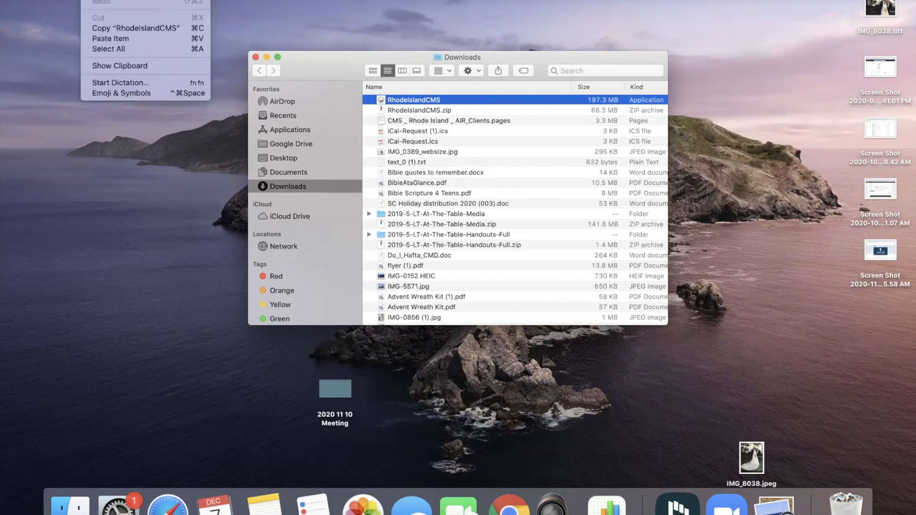
left_click(100, 29)
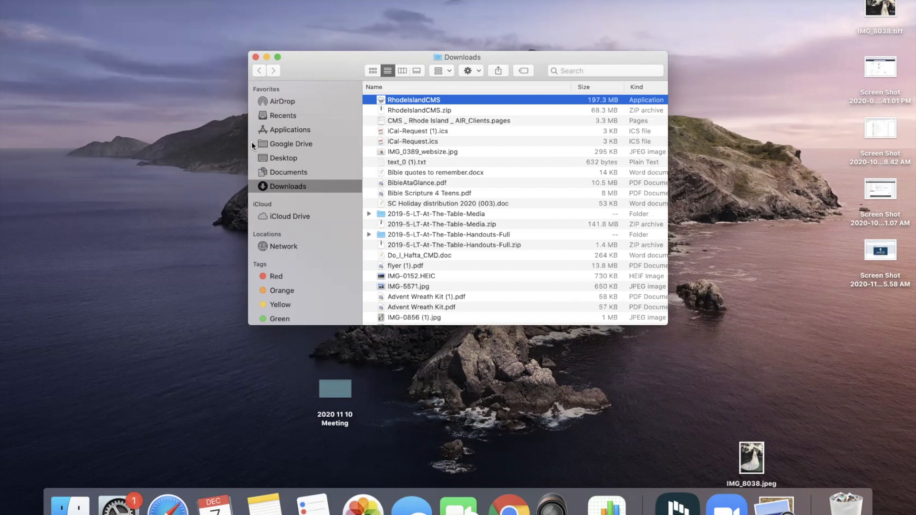
left_click(279, 132)
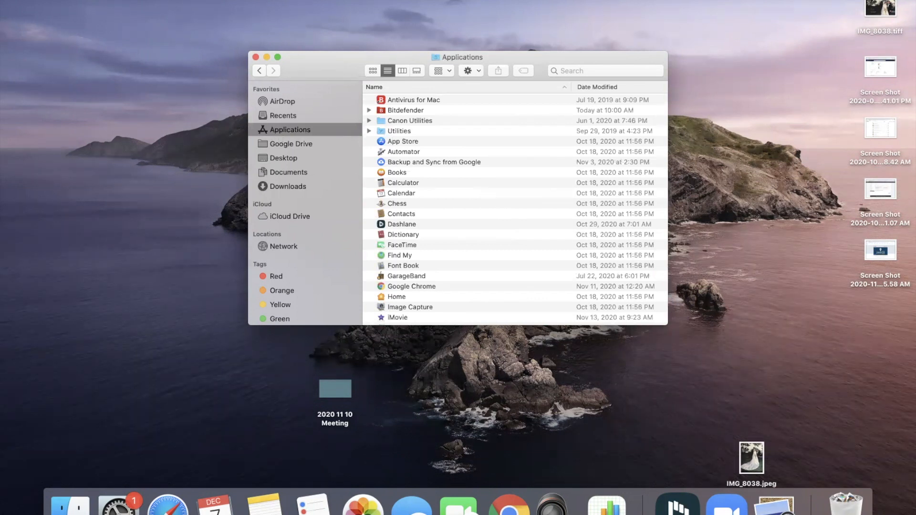
left_click(92, 0)
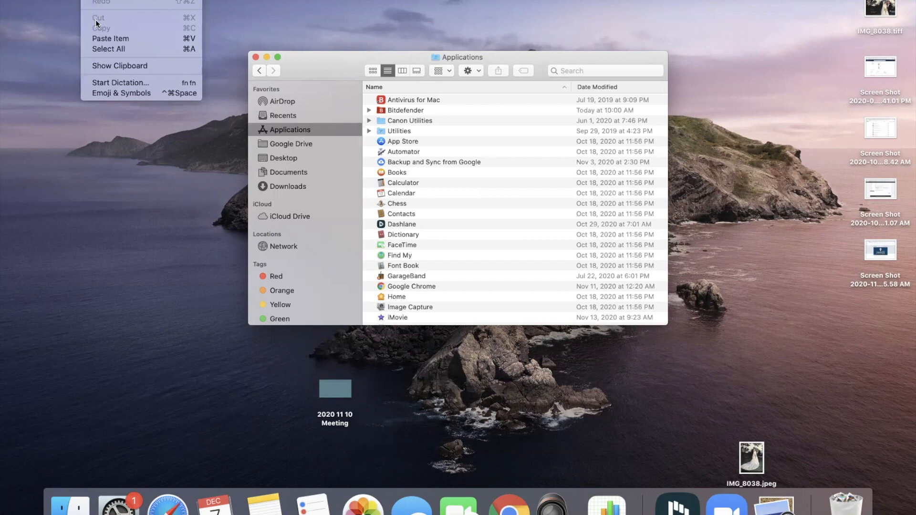
left_click(102, 39)
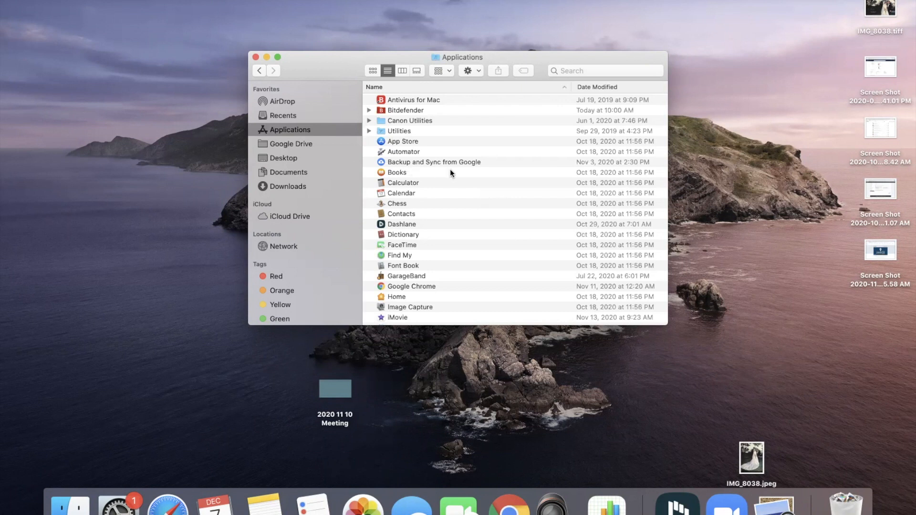
Find RhodeIslandCMS in the Applications folder and try to launch it.
scroll(450, 170, "down", 5)
scroll(450, 173, "down", 5)
scroll(450, 173, "down", 3)
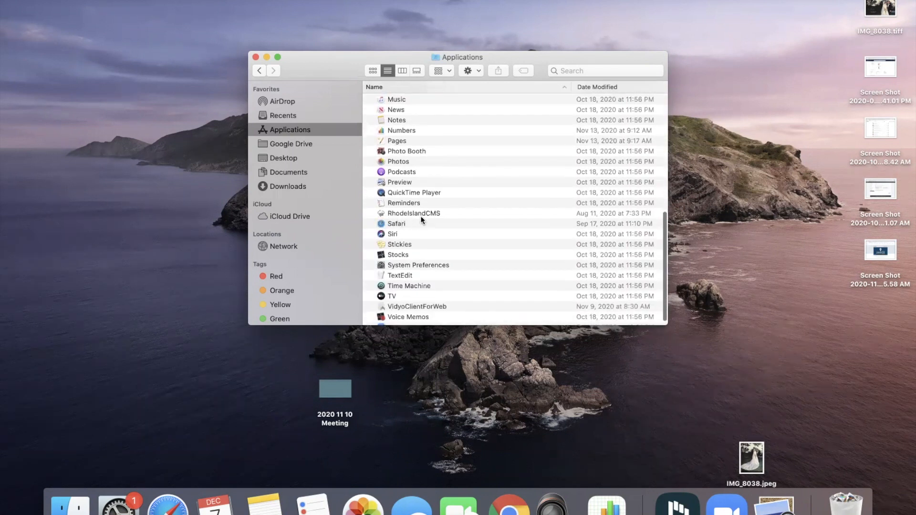
left_click_drag(336, 64, 268, 46)
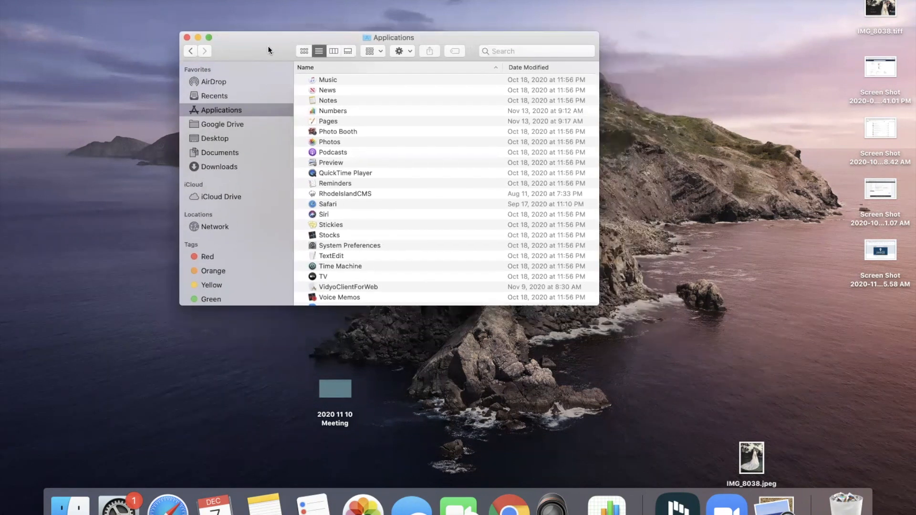
double_click(312, 194)
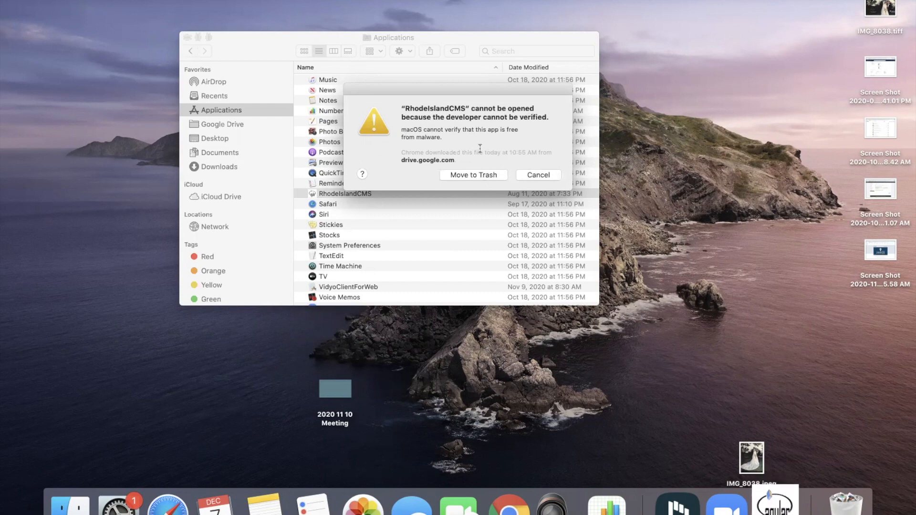
Open the General pane of Security & Privacy from the blocked-app warning's help guide, and close the guide.
left_click(362, 174)
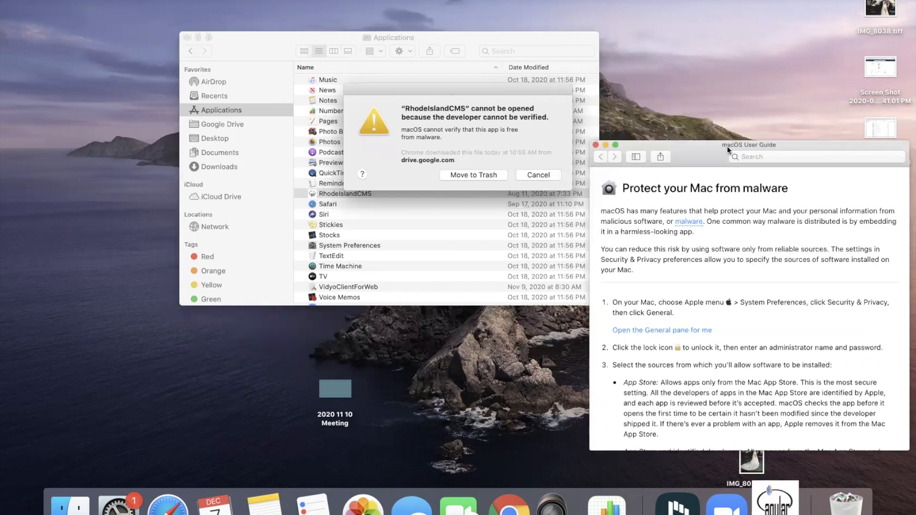
left_click_drag(715, 154, 453, 193)
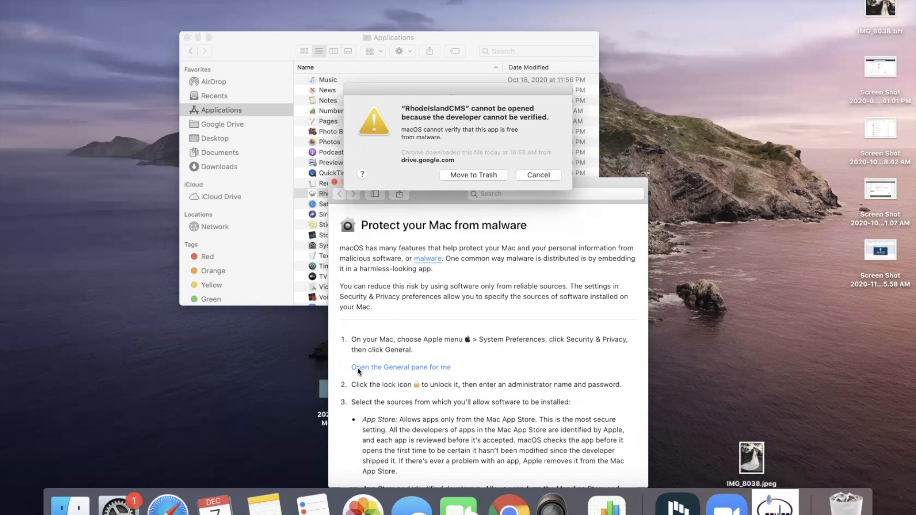
left_click(377, 370)
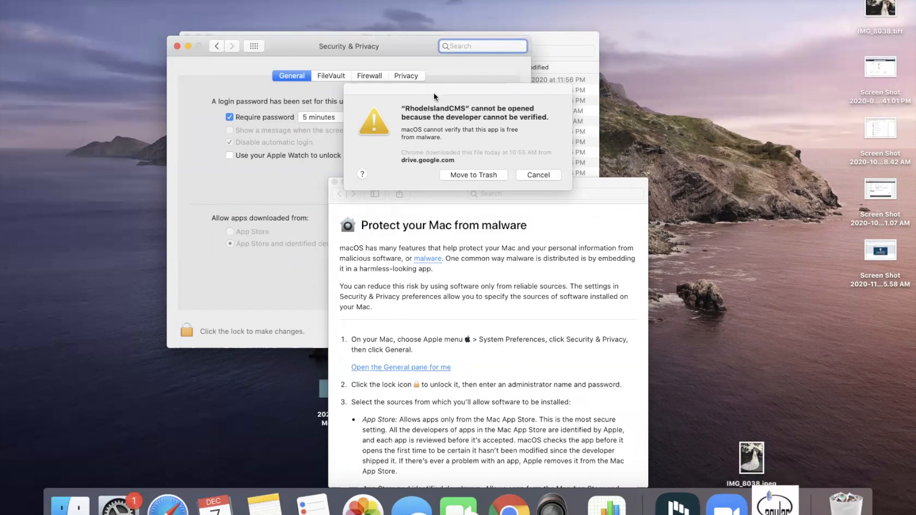
left_click_drag(437, 87, 628, 52)
left_click_drag(427, 191, 599, 190)
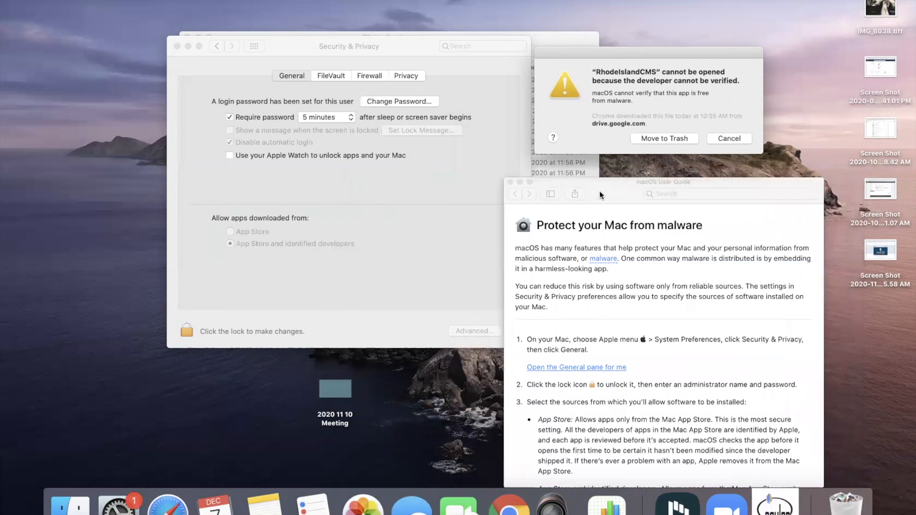
left_click(511, 182)
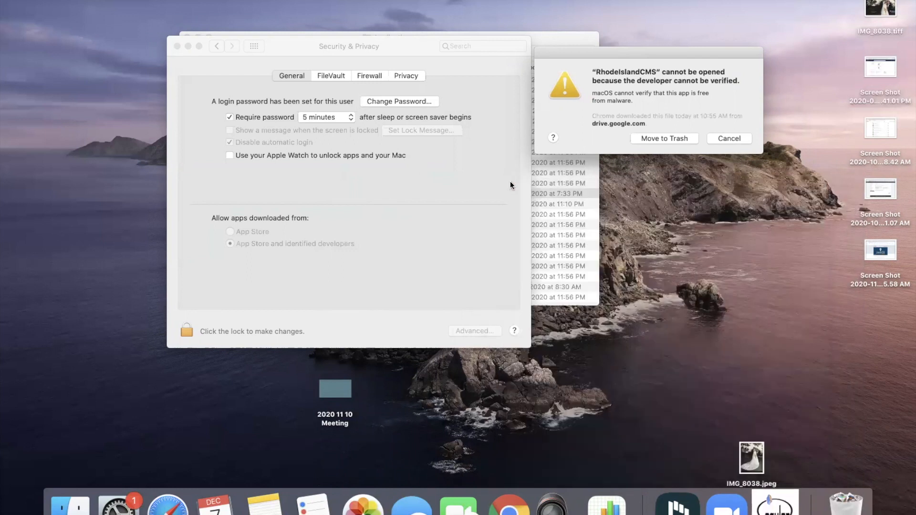
left_click(350, 42)
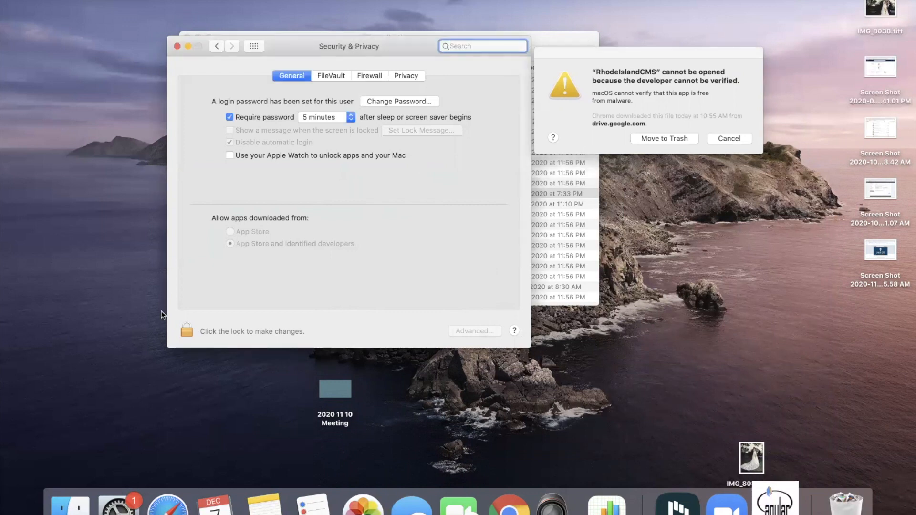
Unlock the Security & Privacy preferences by entering the Mac administrator account password.
left_click(187, 329)
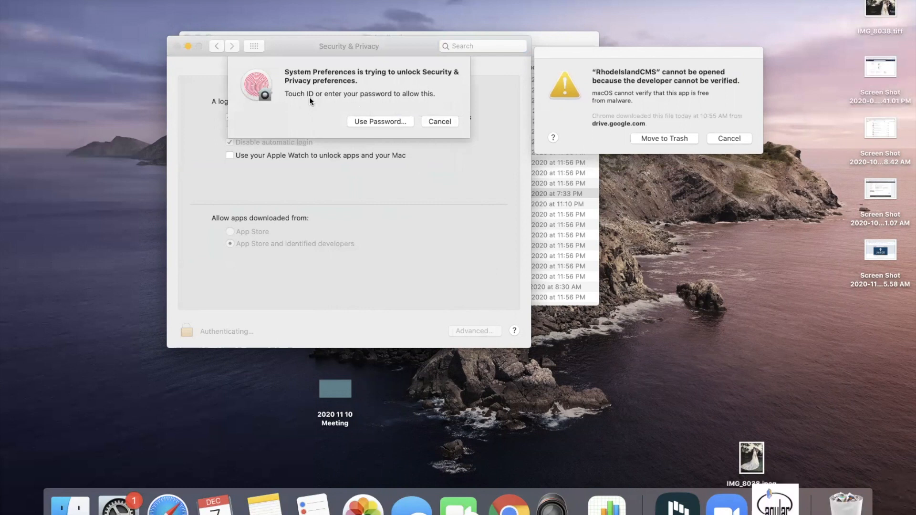
left_click(373, 122)
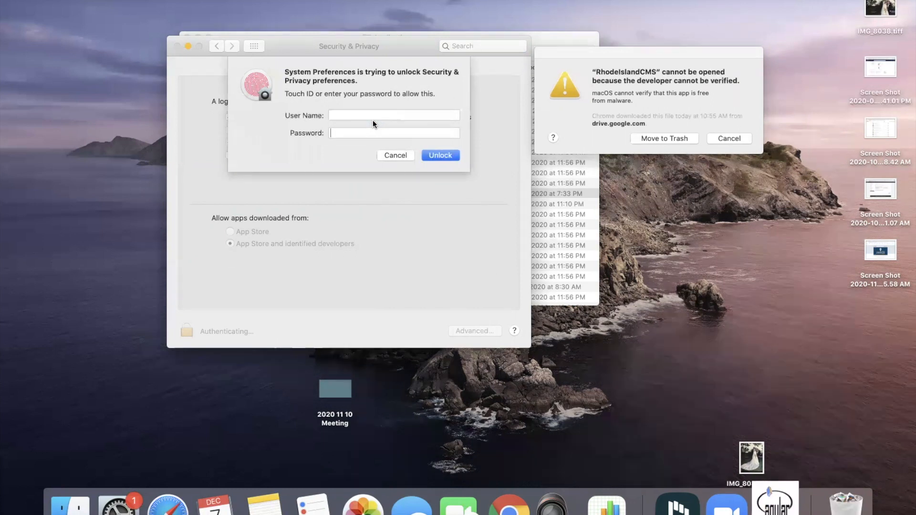
type("•••••")
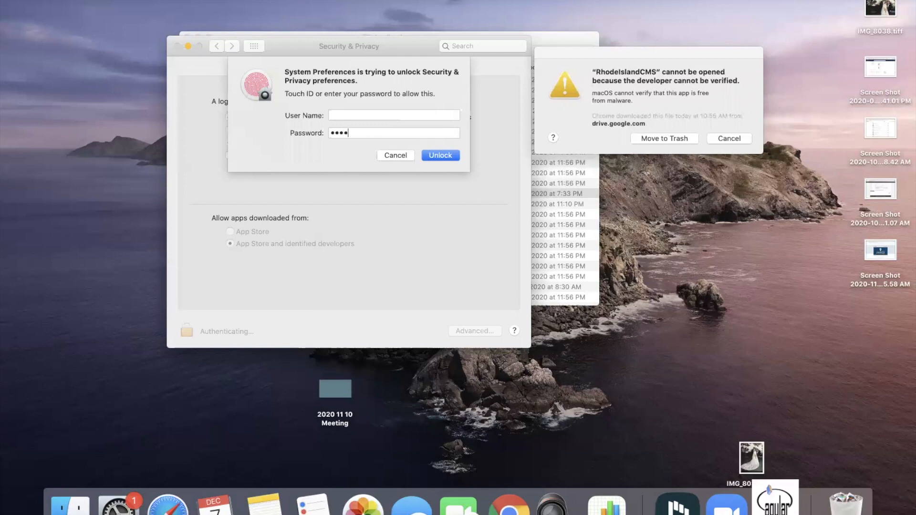
type("••••••••")
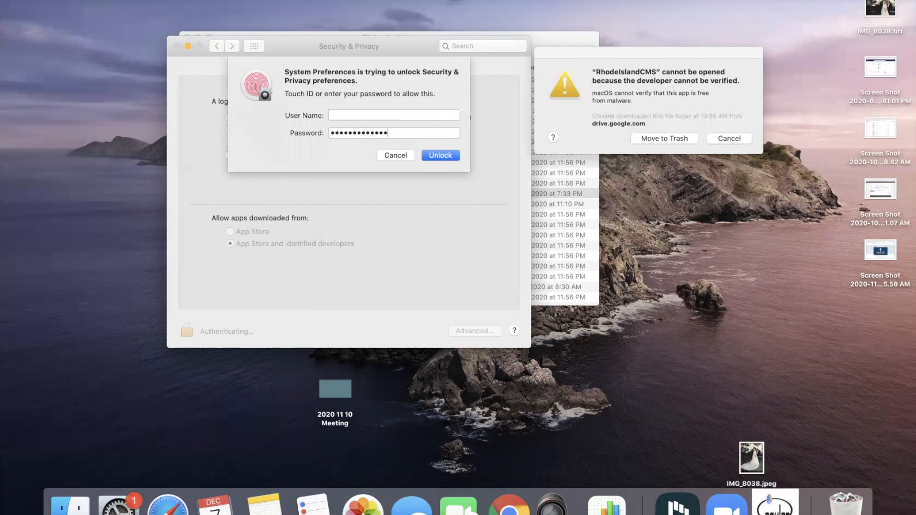
left_click(436, 155)
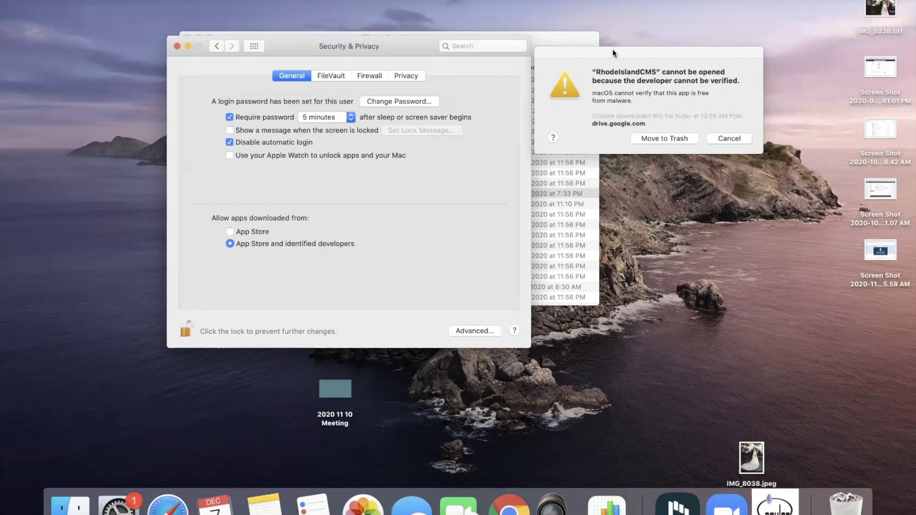
Cancel the unverified-developer warning and choose to open the blocked RhodeIslandCMS app anyway.
left_click_drag(612, 50, 505, 130)
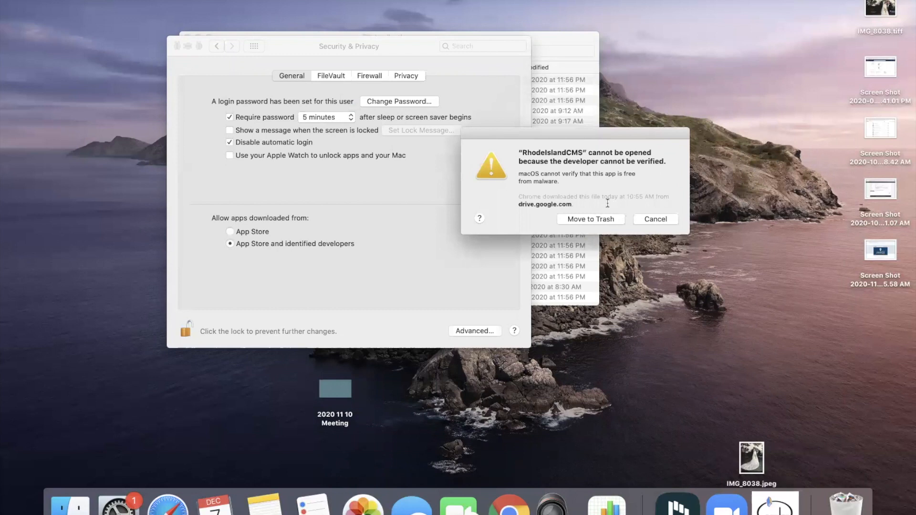
left_click(655, 219)
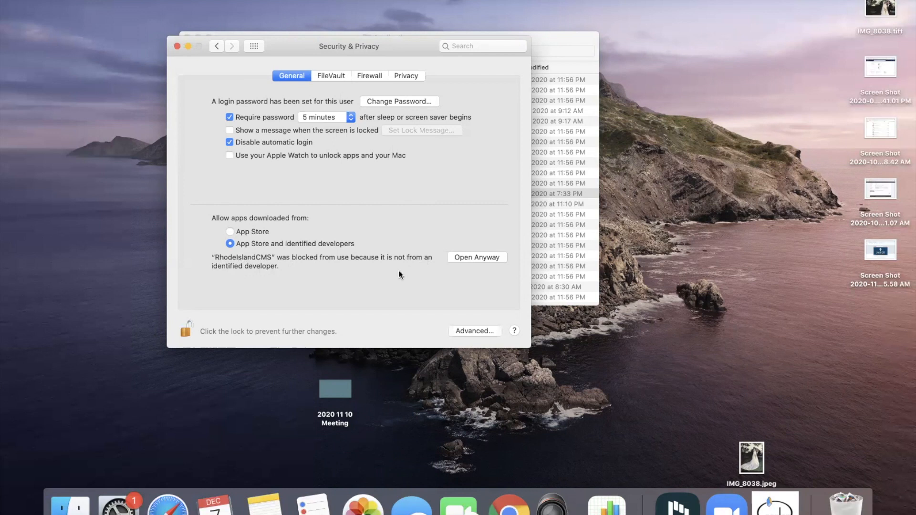
left_click(482, 257)
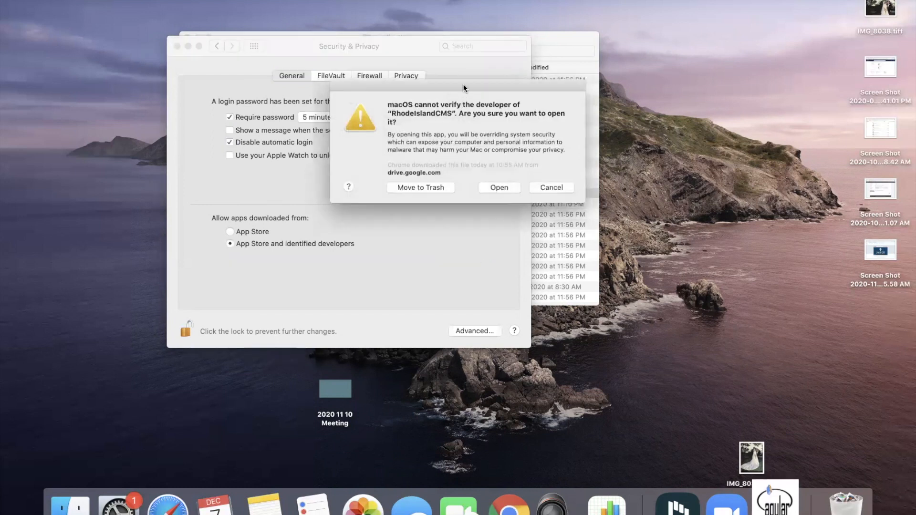
left_click_drag(462, 87, 462, 84)
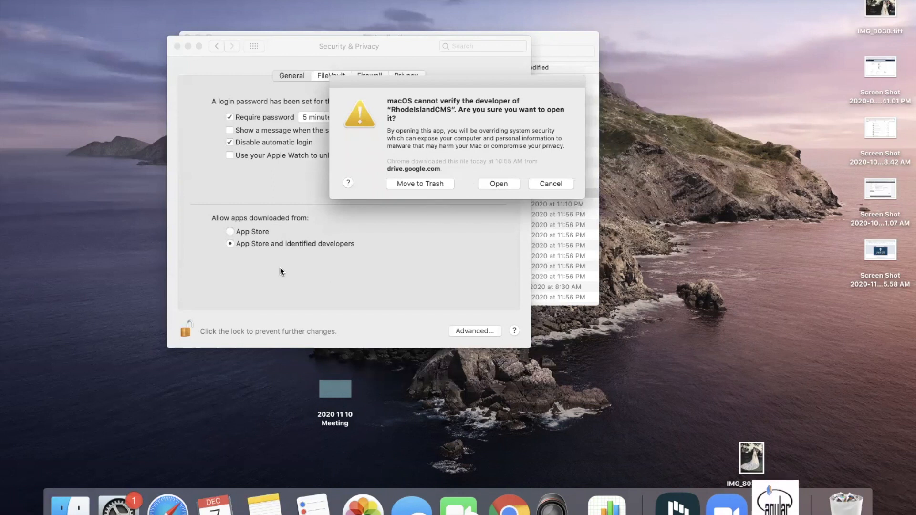
Lock and close the Security & Privacy preferences, and confirm opening RhodeIslandCMS.
left_click(186, 329)
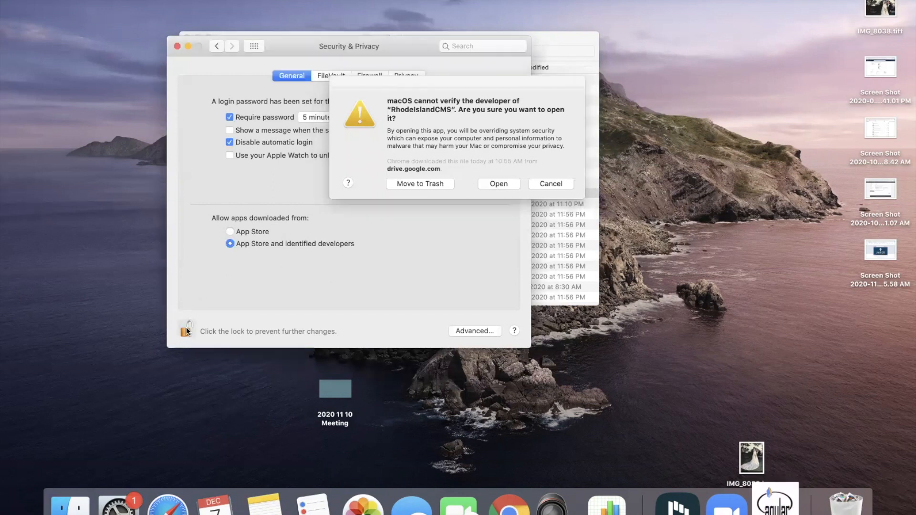
left_click(186, 329)
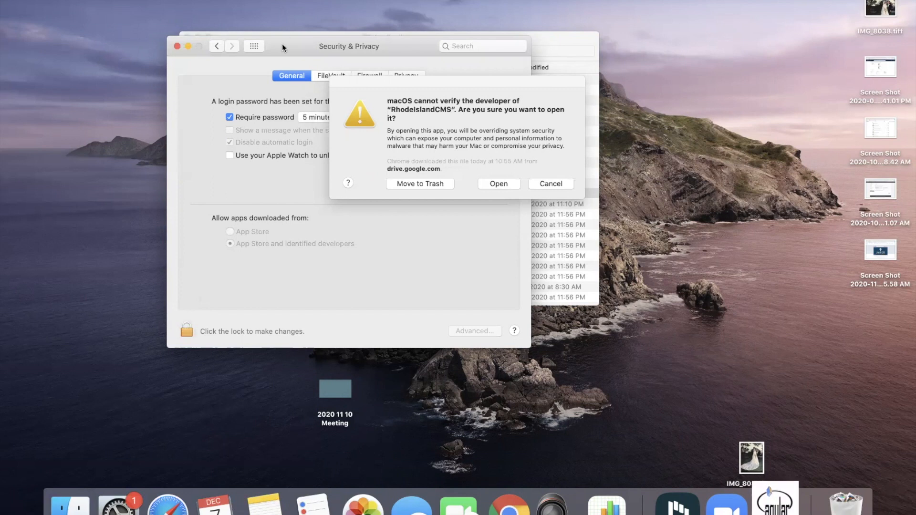
left_click(176, 46)
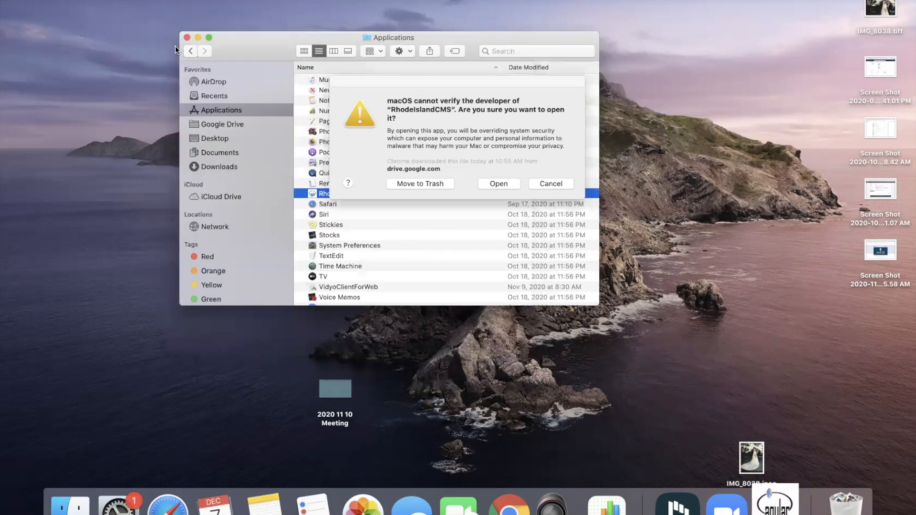
left_click(497, 183)
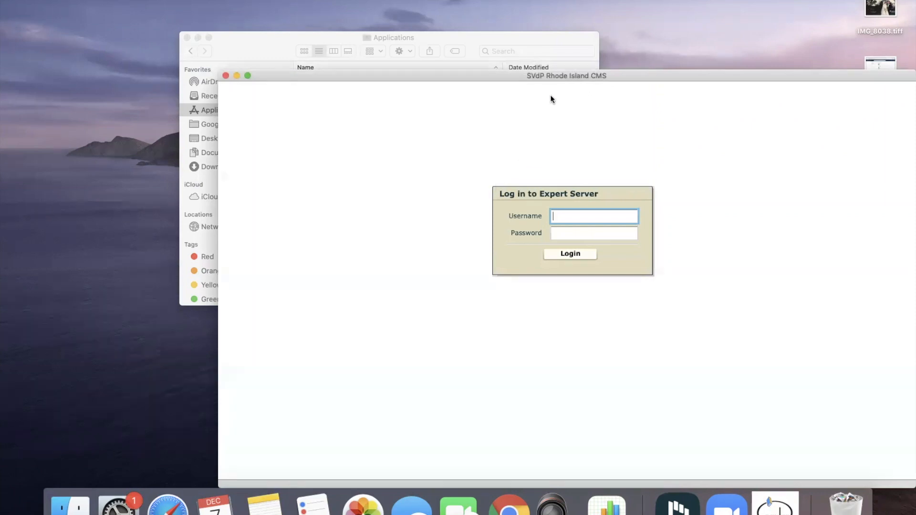
Move the SVdP Rhode Island CMS window fully into view and log in with the account's username and password.
left_click_drag(559, 75, 400, 33)
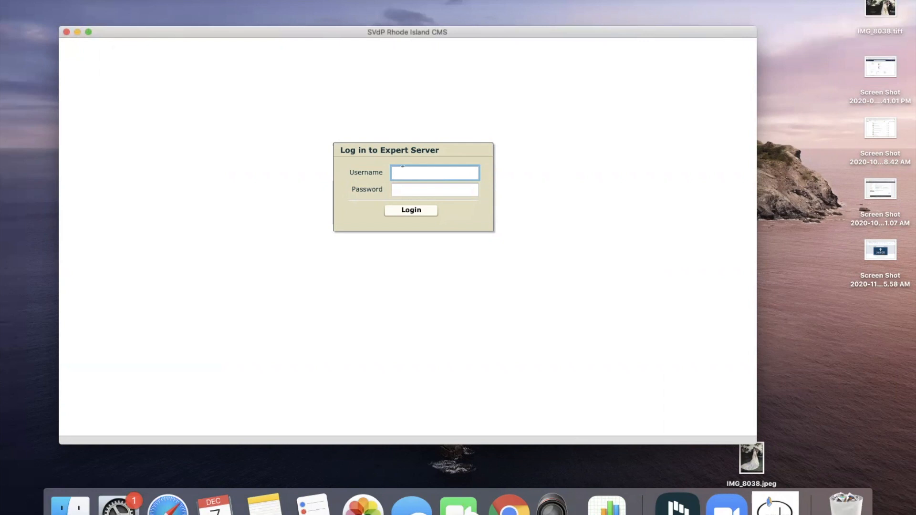
key("Tab")
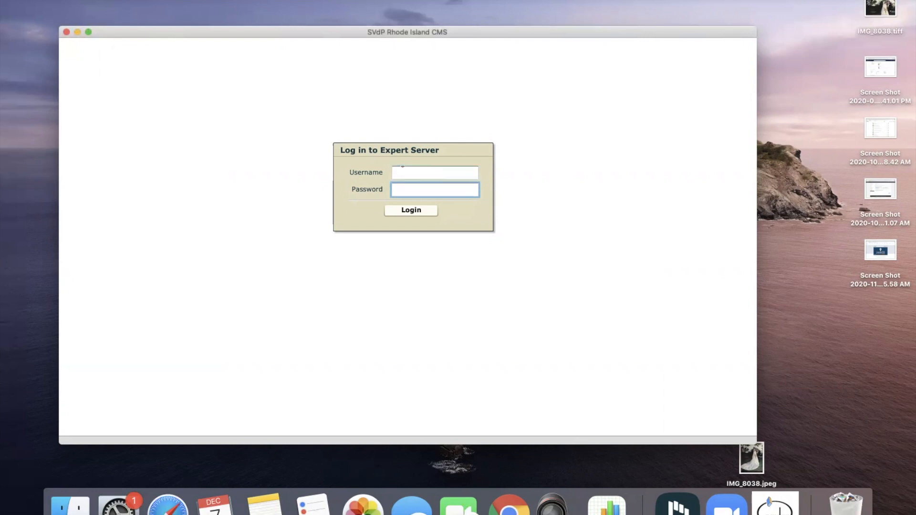
type("************")
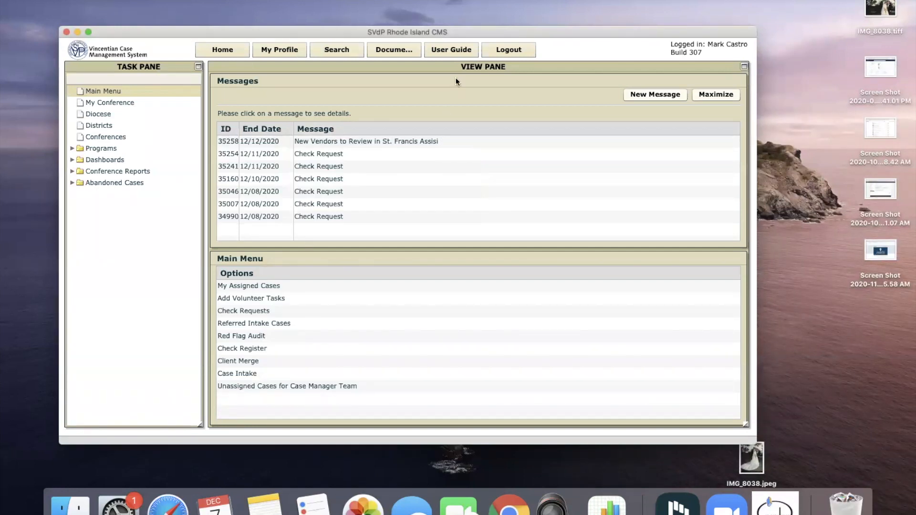
Open the Case Record Form from the user guides, look through its first page, and close the form and its download page.
left_click(449, 51)
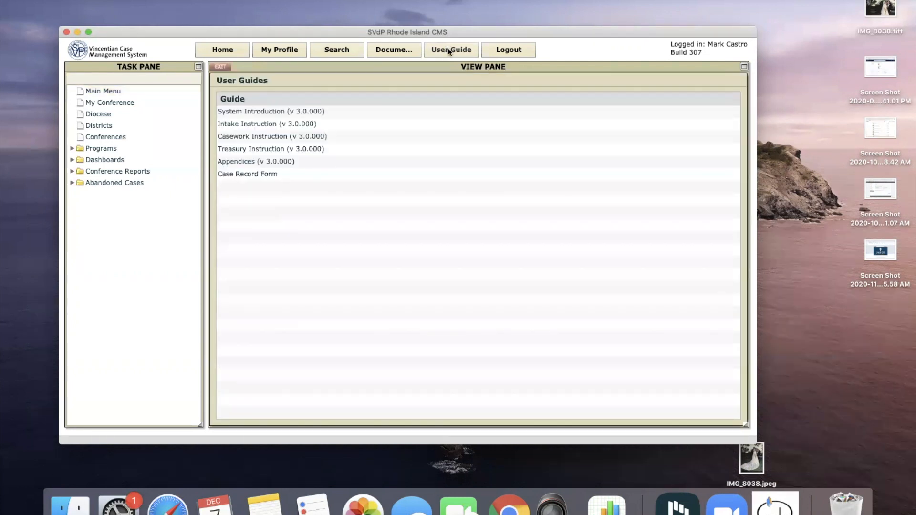
left_click(238, 171)
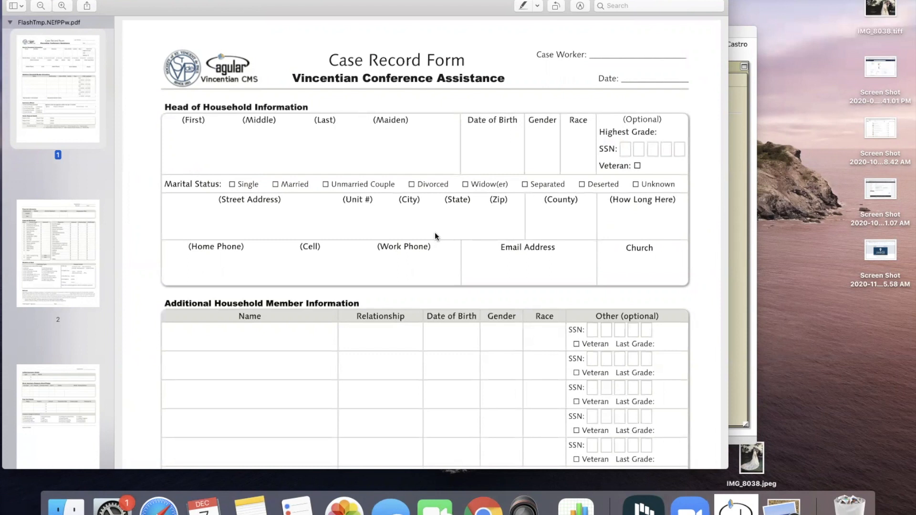
scroll(434, 234, "down", 3)
scroll(434, 235, "up", 3)
scroll(433, 236, "down", 5)
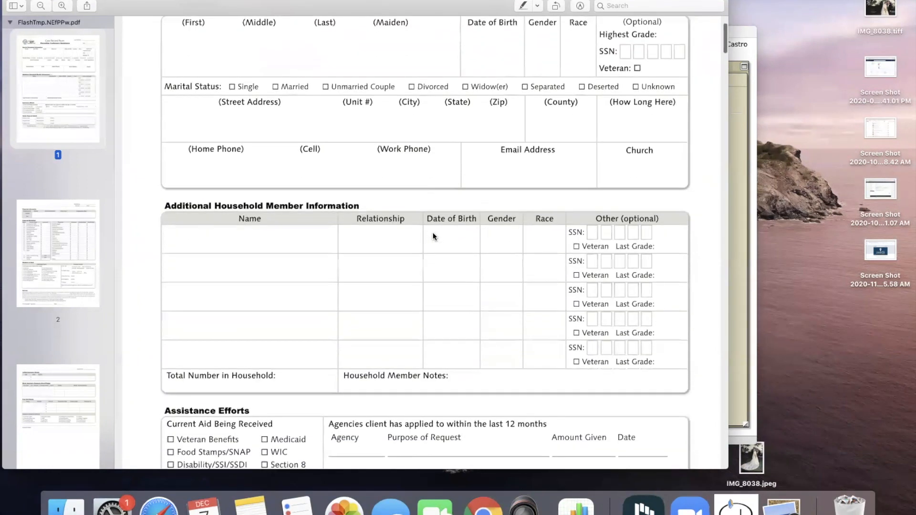
scroll(432, 235, "up", 5)
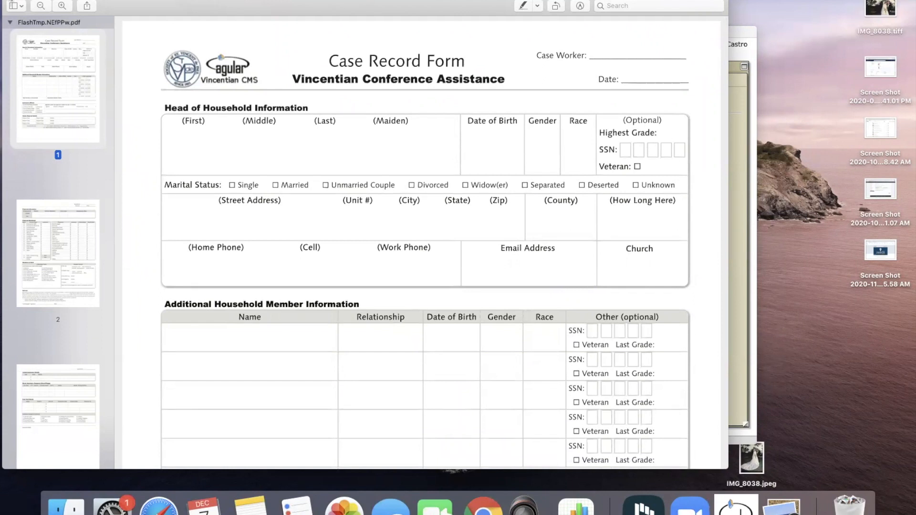
left_click(11, 0)
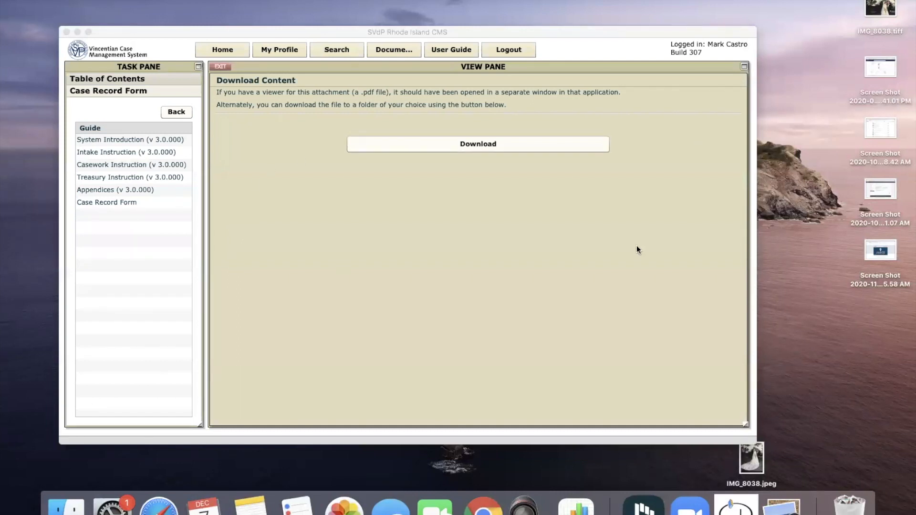
left_click(224, 66)
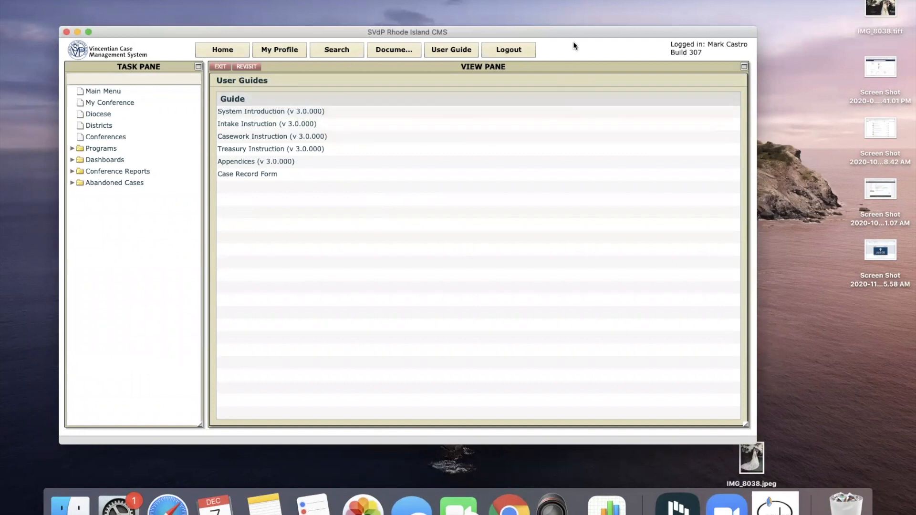
Log out of the CMS and close both its window and the Applications folder window.
left_click_drag(572, 31, 572, 42)
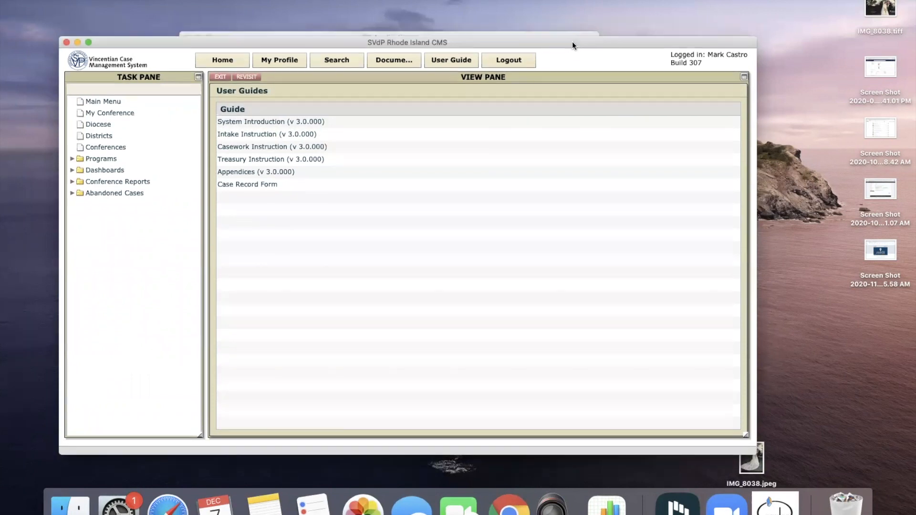
left_click(513, 58)
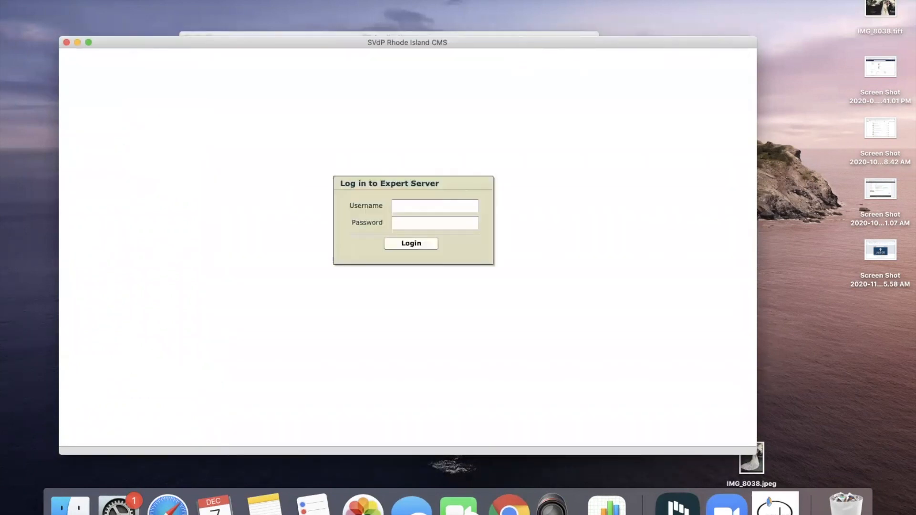
left_click(66, 42)
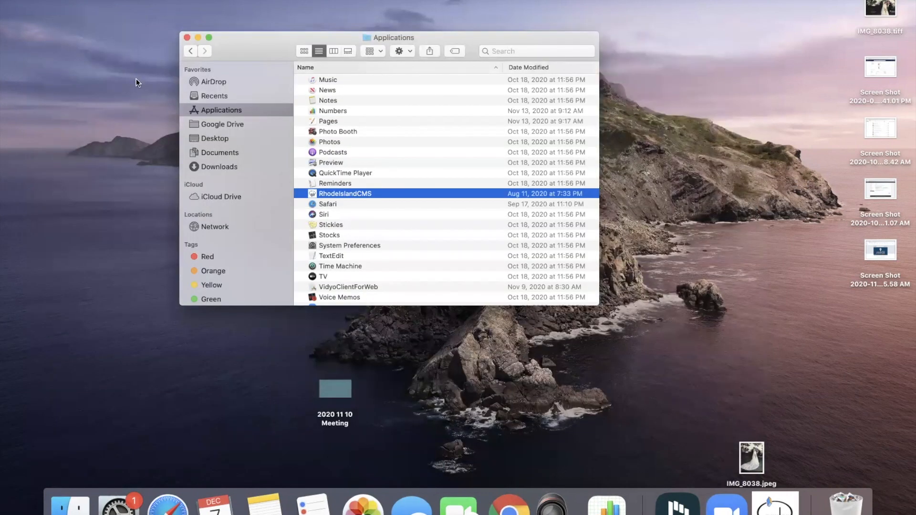
left_click(187, 37)
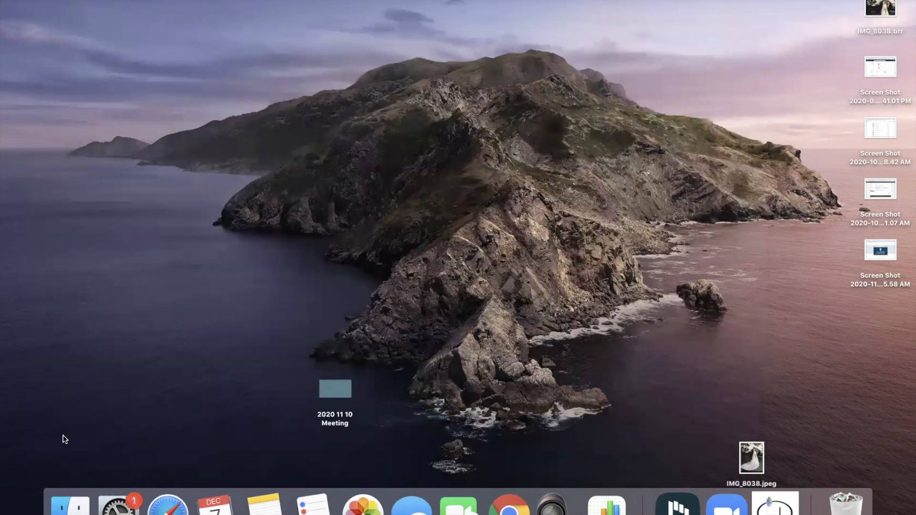
Locate RhodeIslandCMS in the Applications folder with Finder, and close the folder window.
left_click(70, 504)
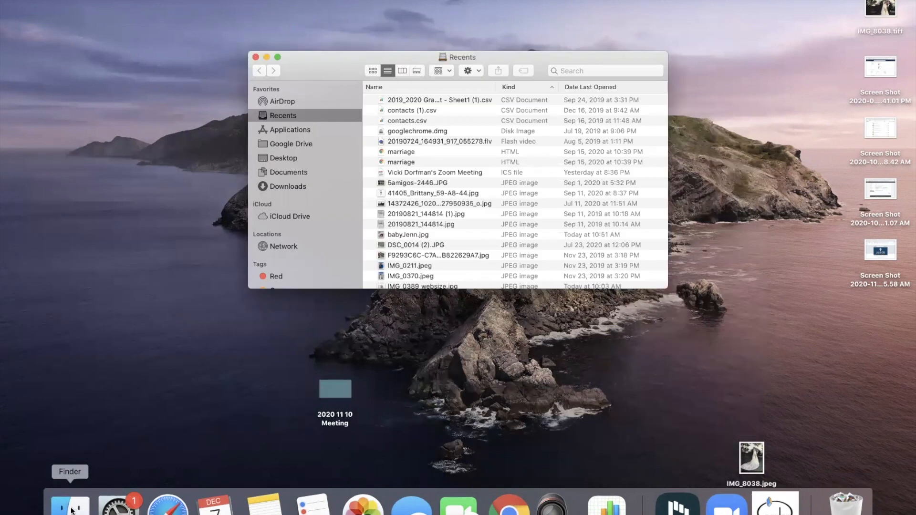
left_click(294, 130)
scroll(445, 162, "down", 3)
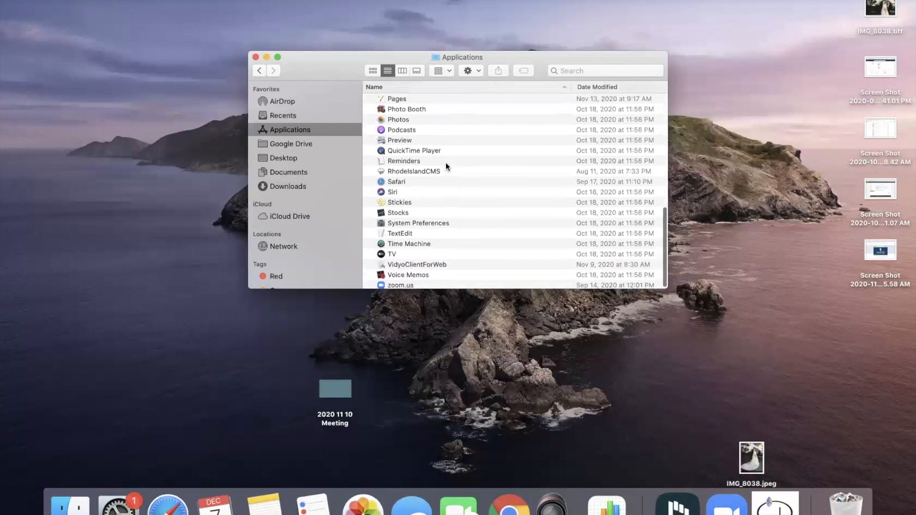
left_click(423, 170)
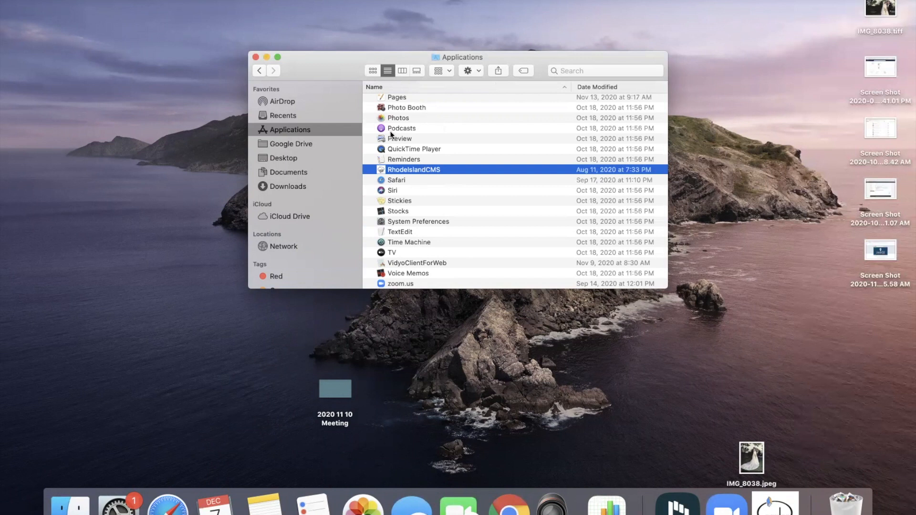
left_click(255, 57)
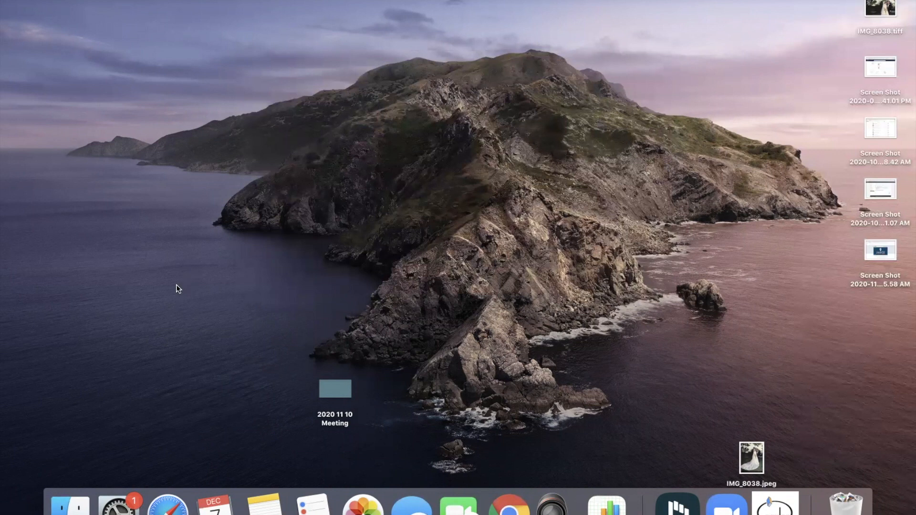
Search Spotlight for "rhod" and launch the RhodeIslandCMS app from Applications.
key("super+space")
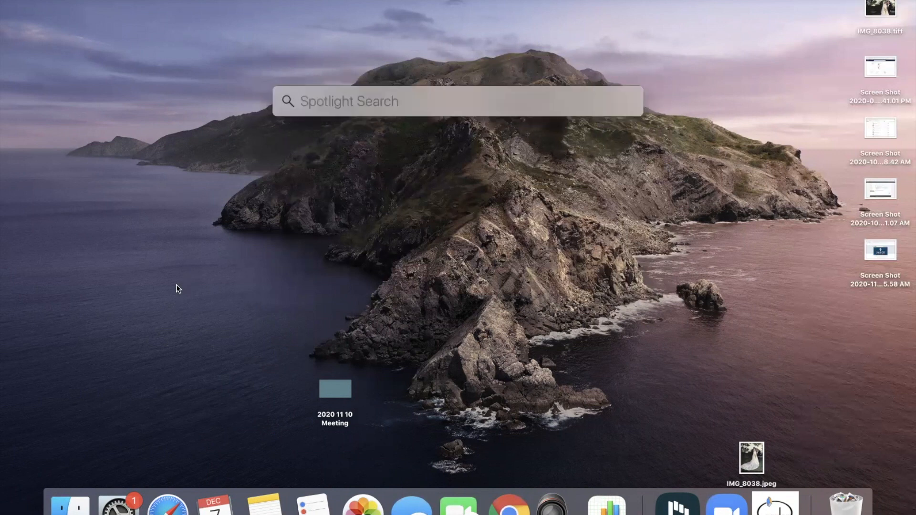
type("rhod")
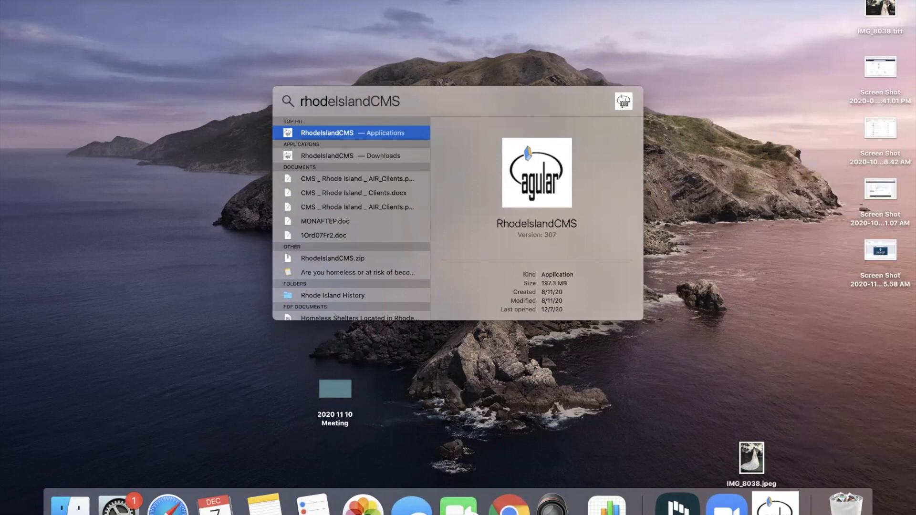
key("Return")
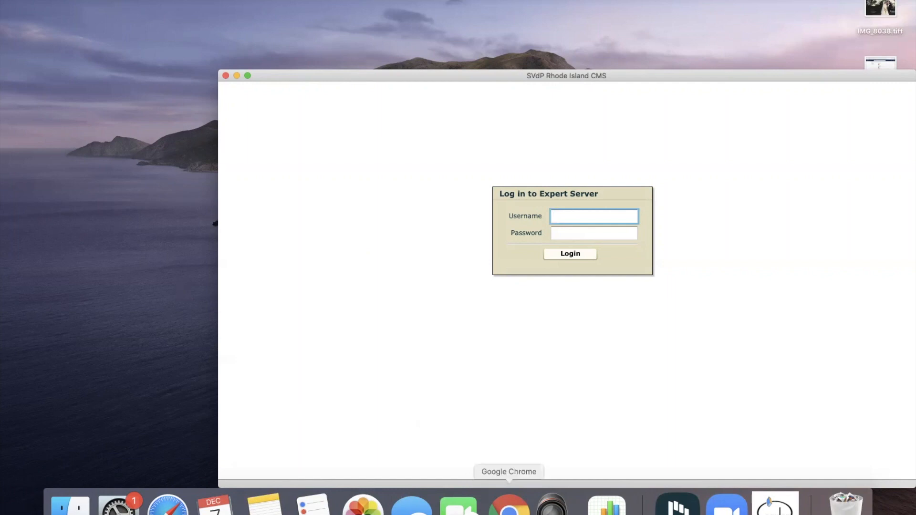
Switch to Google Chrome to view the RhodeIslandCMS.zip download page, and return to the desktop to switch to Zoom.
left_click(509, 505)
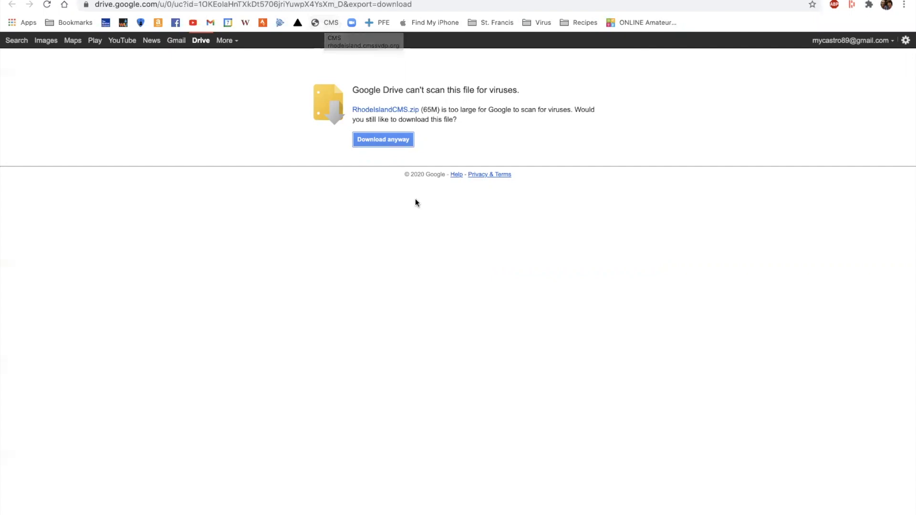
key("ctrl+Left")
left_click(726, 506)
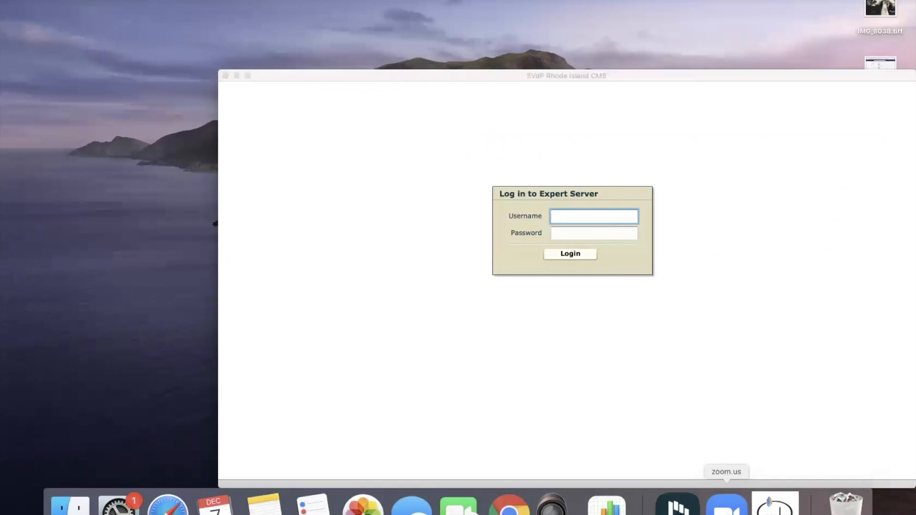